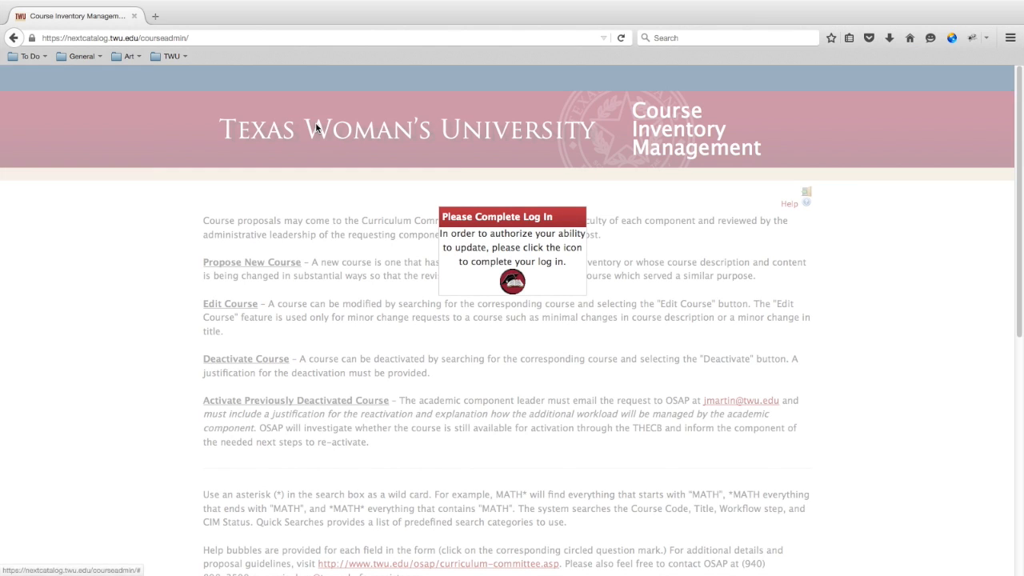
Complete the log in to authorize updating the course inventory
left_click(515, 285)
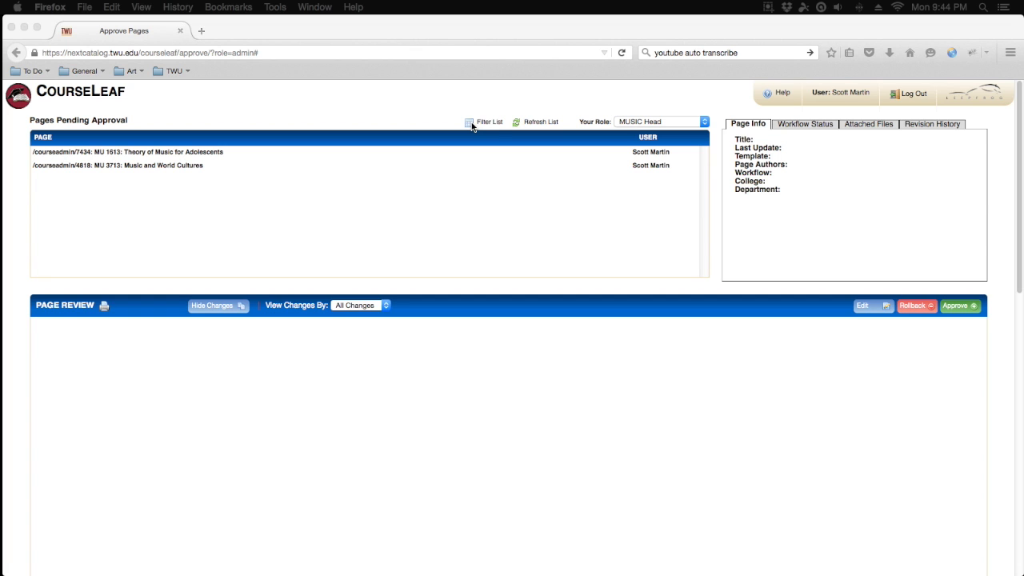
Filter the pages pending approval by "World" and refresh the list to clear the filter
left_click(472, 125)
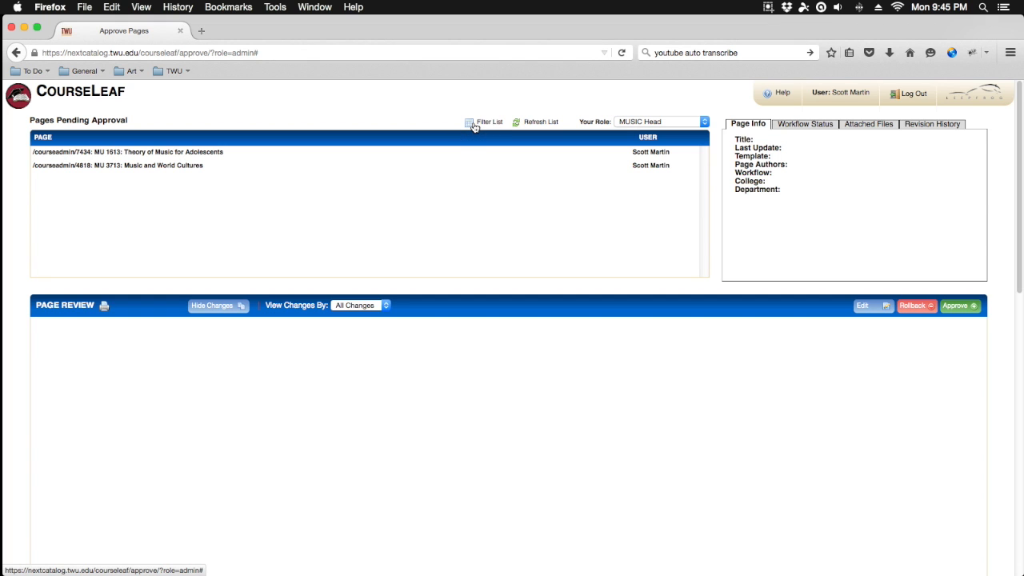
left_click(473, 125)
left_click(470, 251)
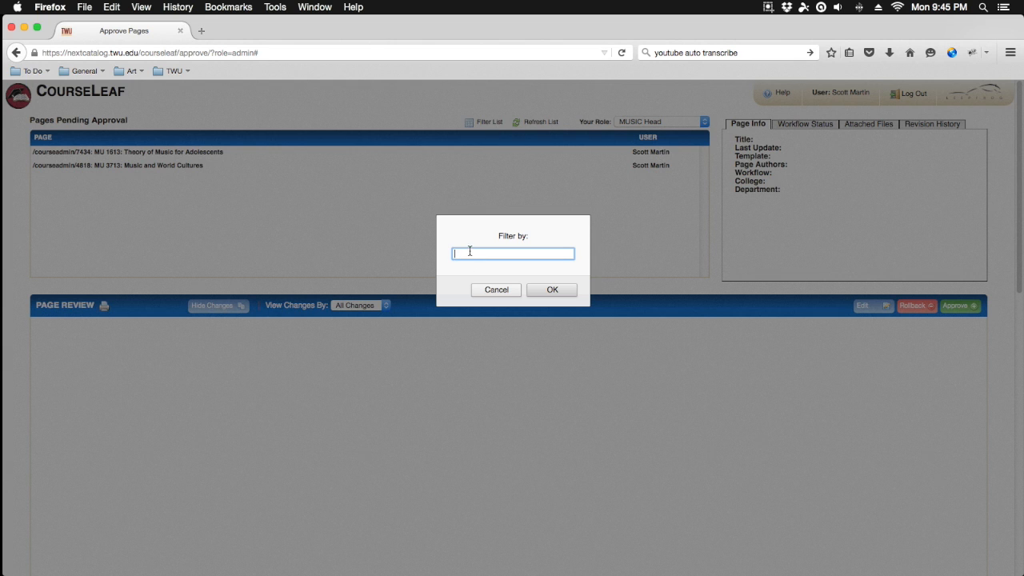
type("World")
key("Return")
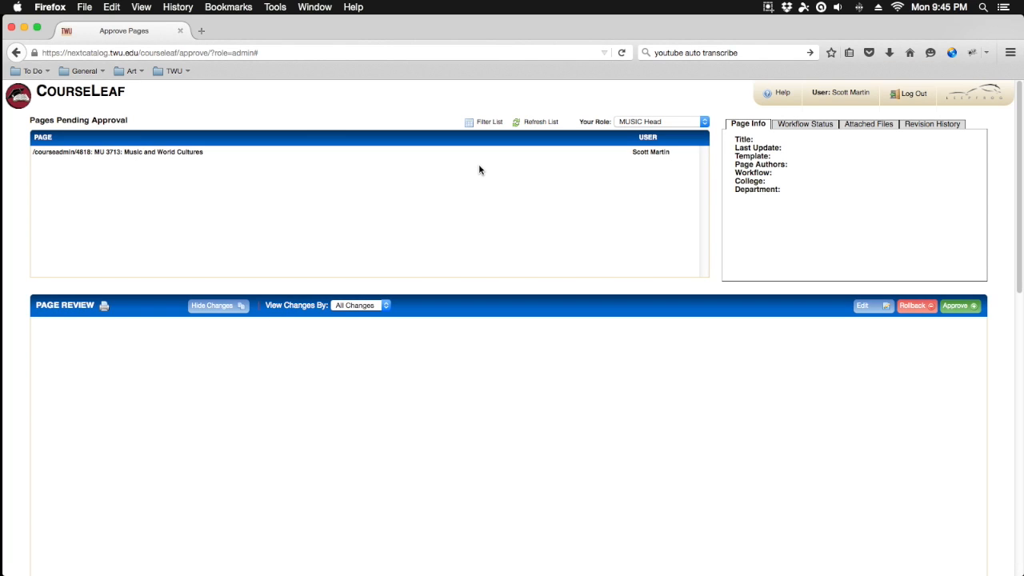
left_click(518, 126)
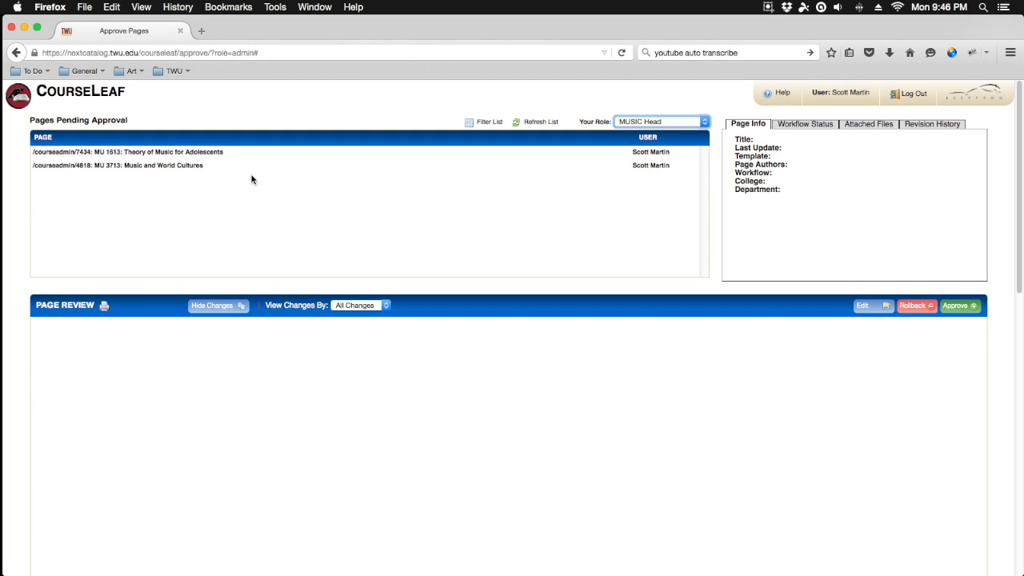
Open the pending MU 3713: Music and World Cultures page for review and check its completed and pending workflow steps
left_click(133, 168)
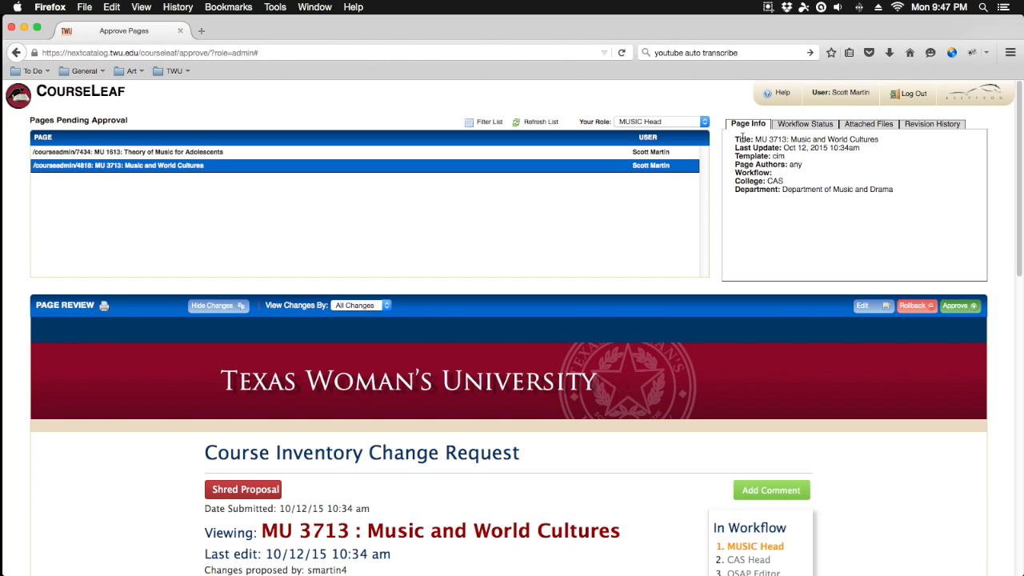
left_click(806, 128)
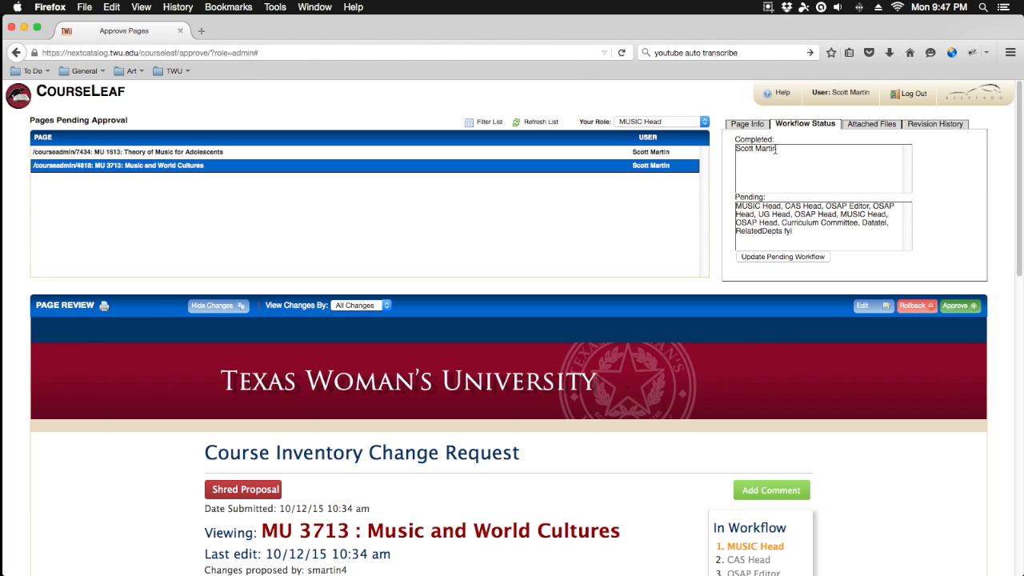
left_click_drag(777, 150, 733, 149)
left_click(736, 207)
scroll(775, 280, "down", 5)
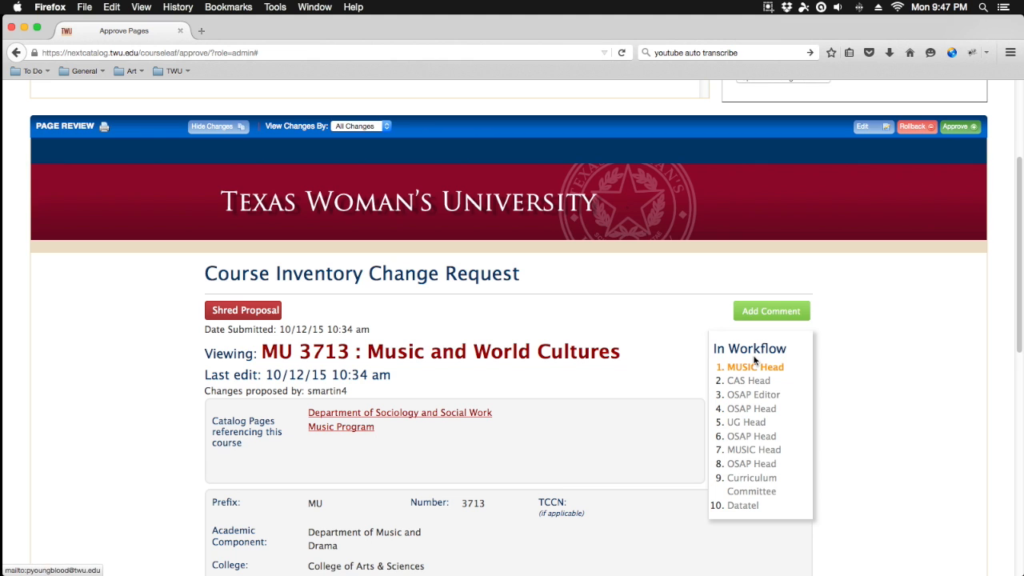
scroll(744, 372, "up", 5)
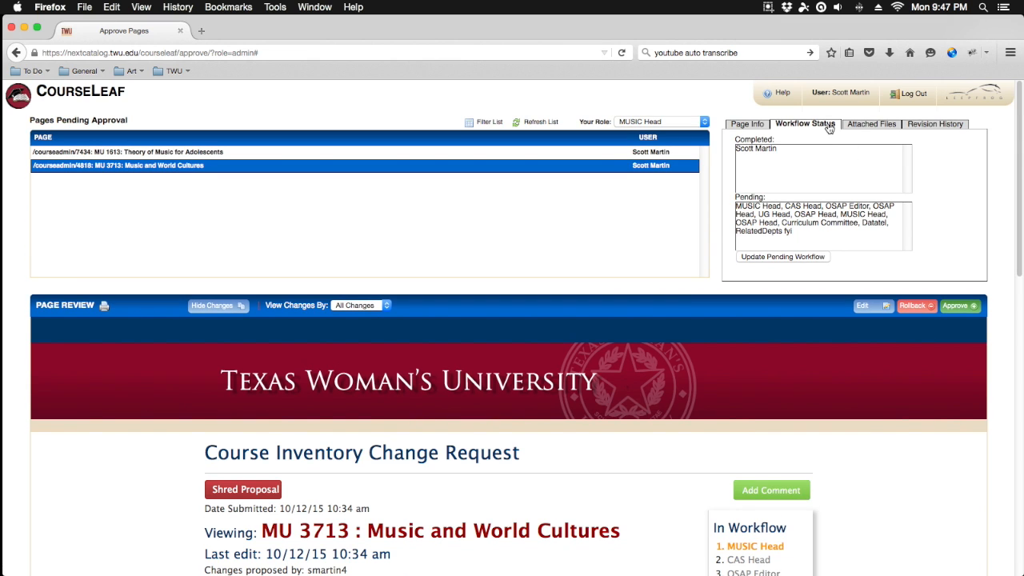
Check the attached files, revision history and page info of MU 3713
left_click(869, 127)
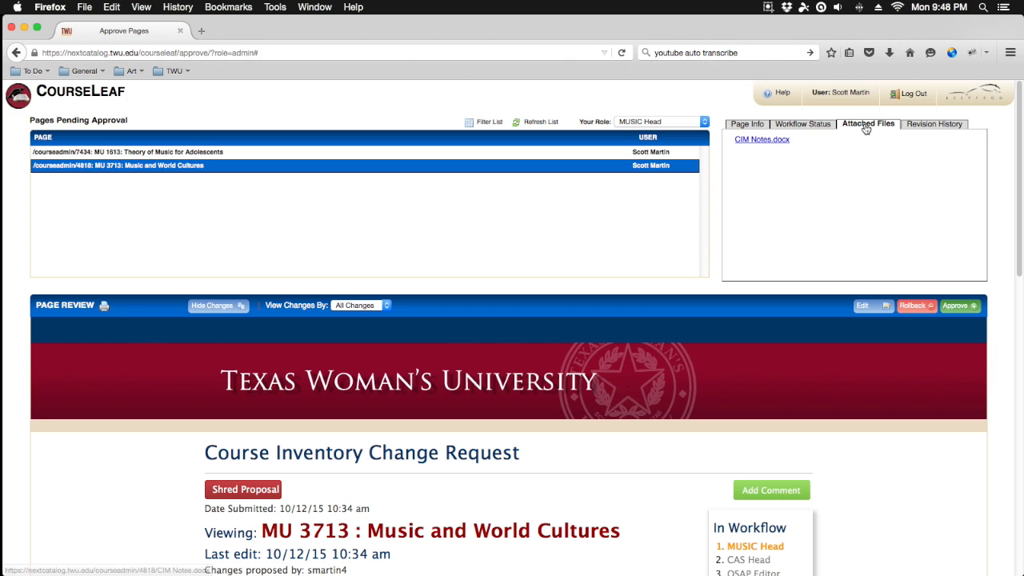
left_click(920, 128)
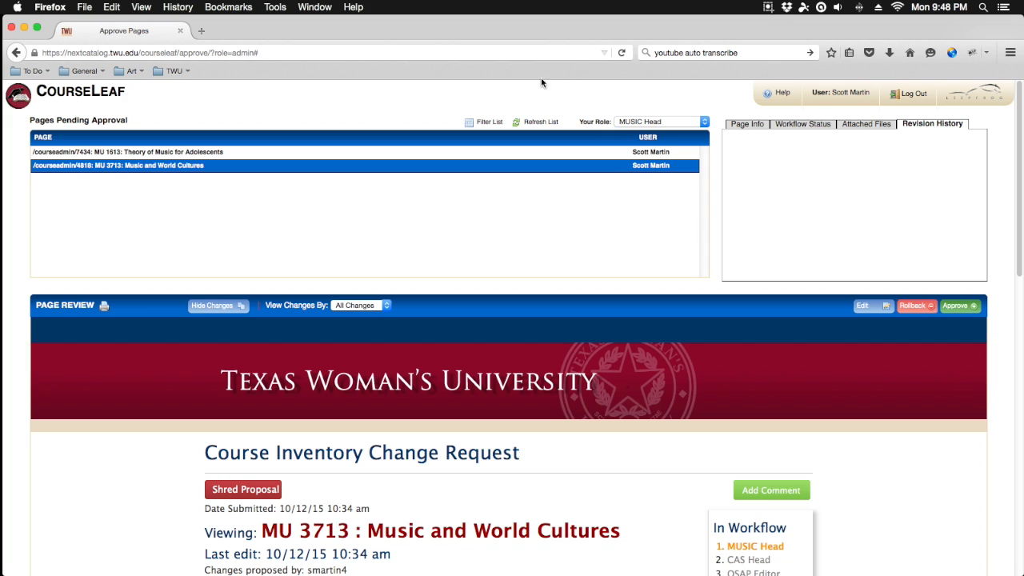
left_click(748, 124)
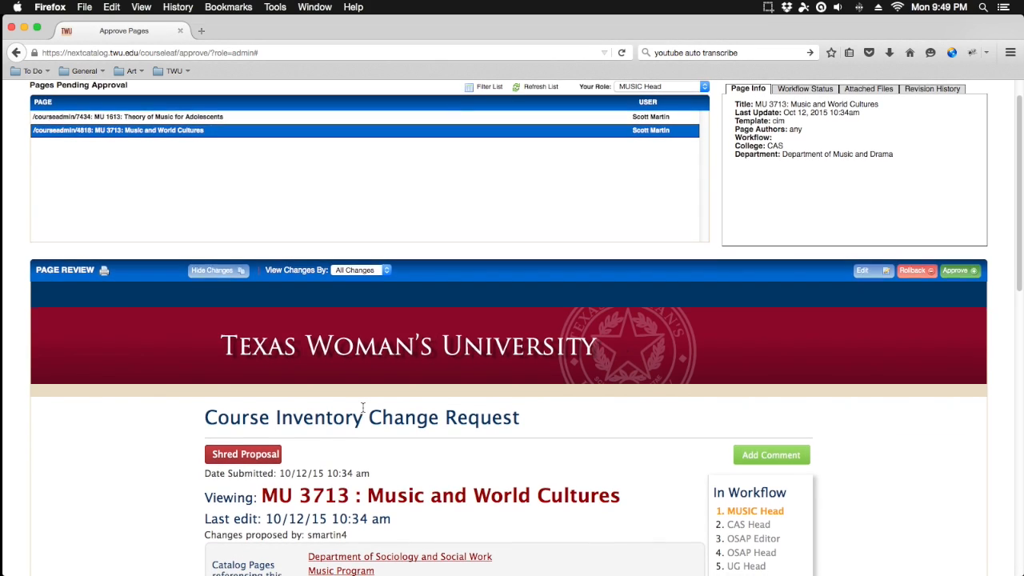
Examine the marked additions and deletions in the catalog description of the MU 3713 change request
scroll(362, 408, "down", 1)
scroll(363, 408, "down", 1)
scroll(362, 408, "down", 2)
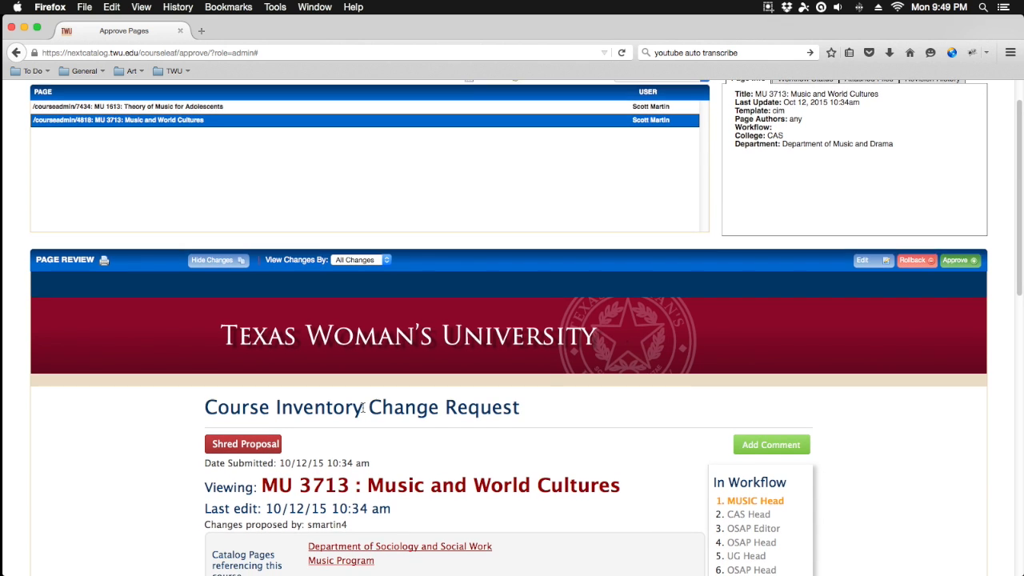
scroll(363, 408, "down", 1)
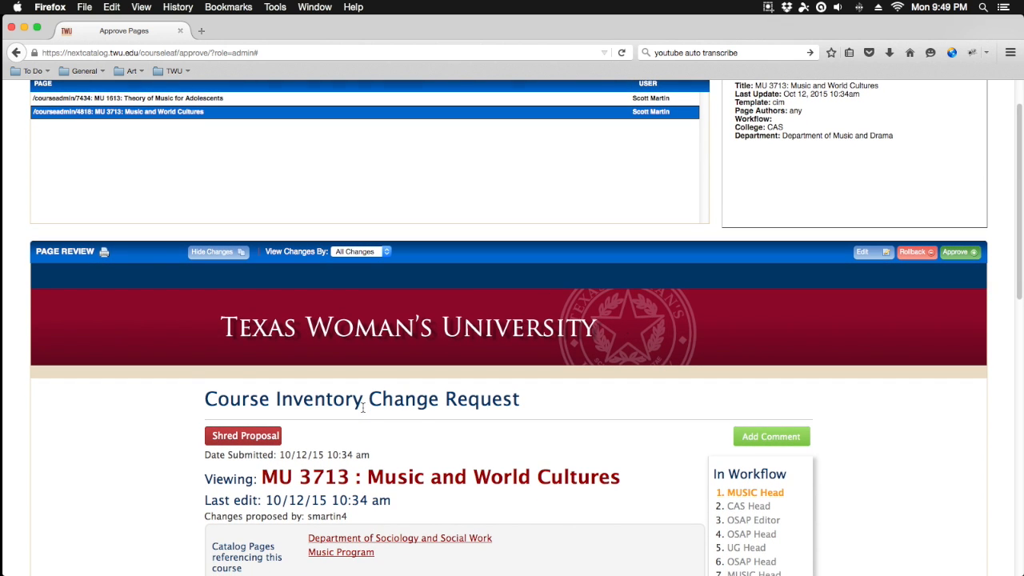
scroll(359, 408, "down", 2)
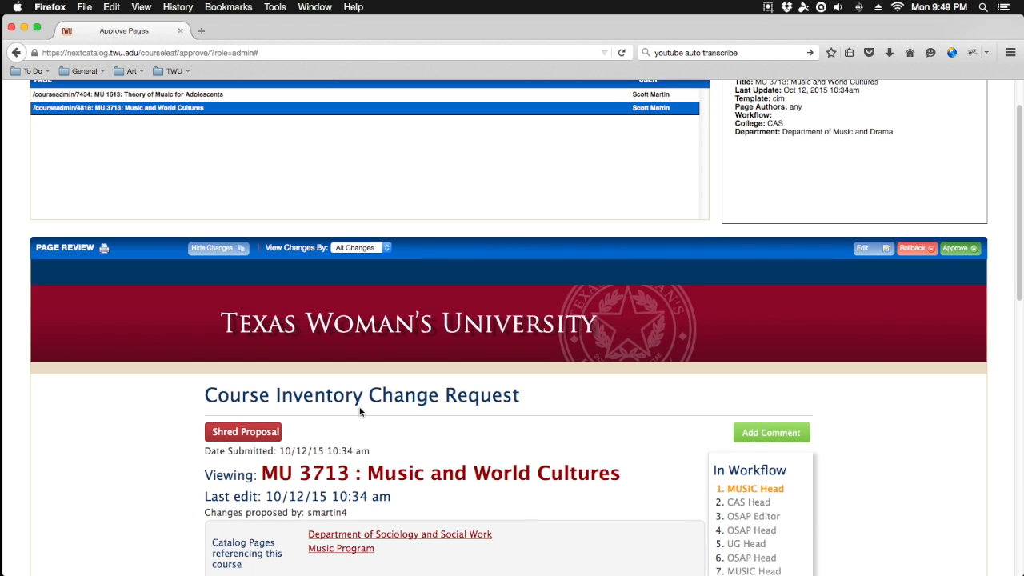
scroll(359, 411, "down", 1)
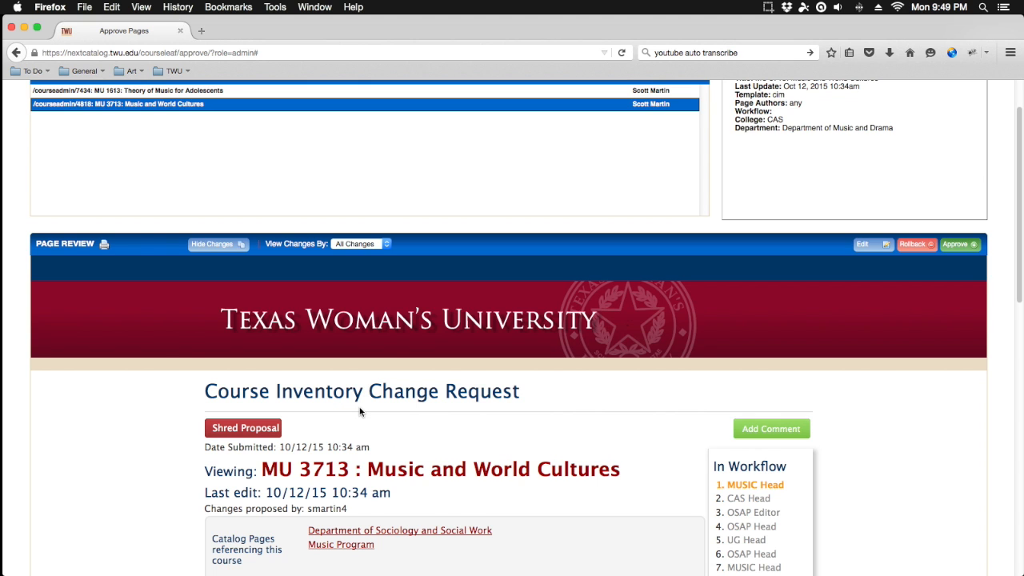
scroll(359, 411, "down", 8)
left_click_drag(366, 441, 395, 442)
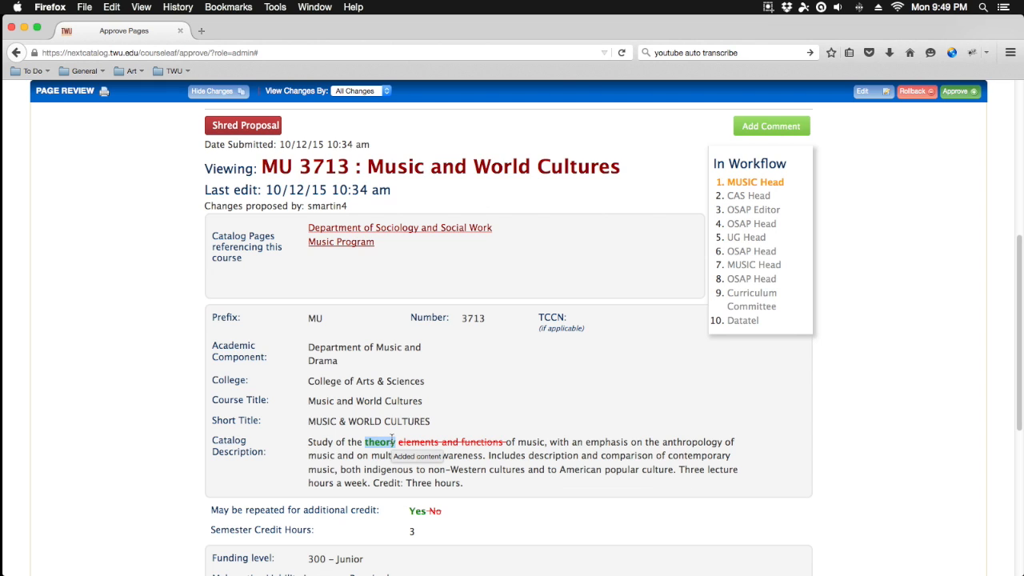
left_click_drag(398, 442, 503, 440)
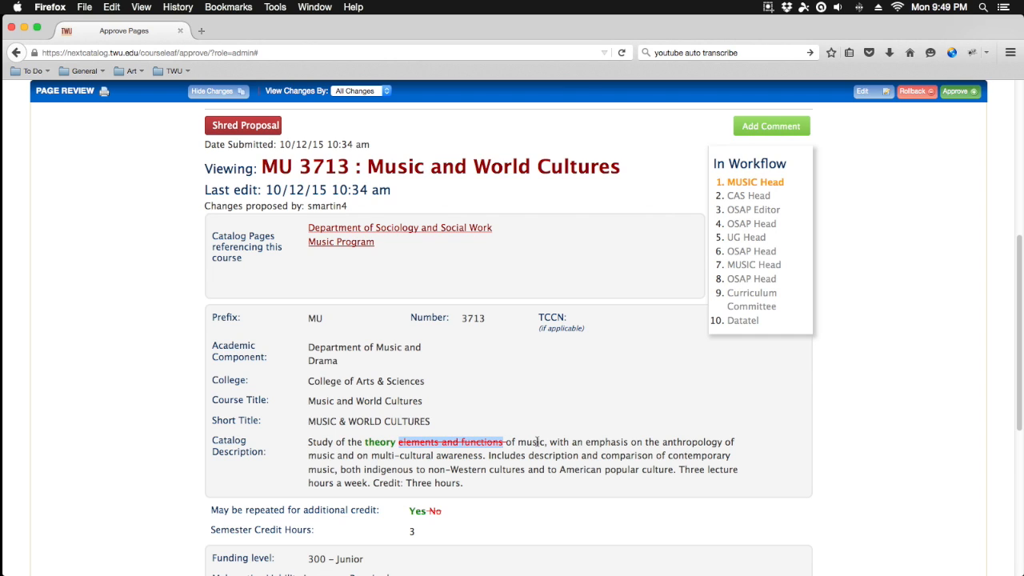
left_click(524, 440)
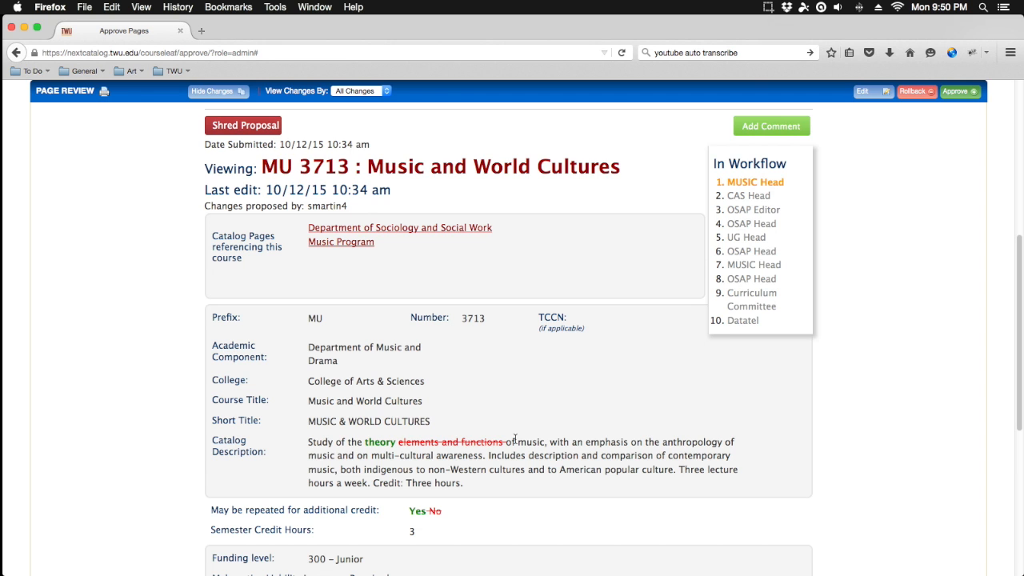
Check which authors the proposal's changes can be viewed by, keeping All Changes selected
scroll(514, 438, "up", 2)
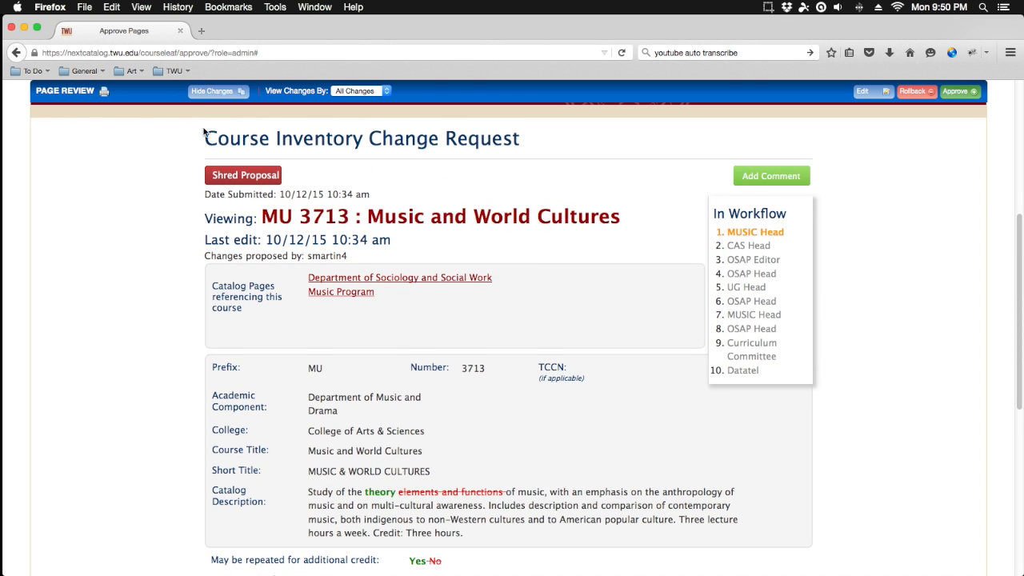
scroll(204, 133, "up", 5)
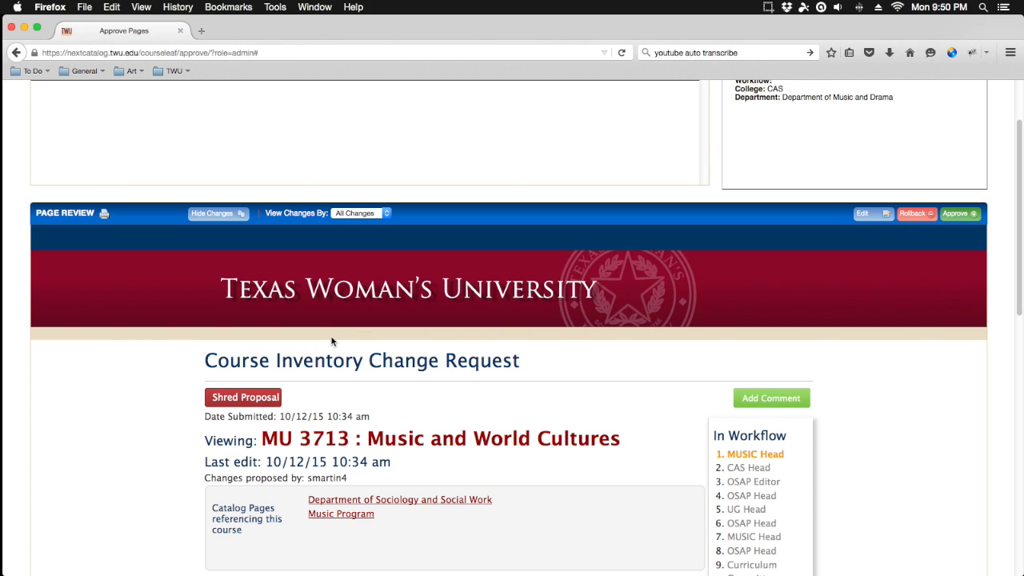
left_click(383, 215)
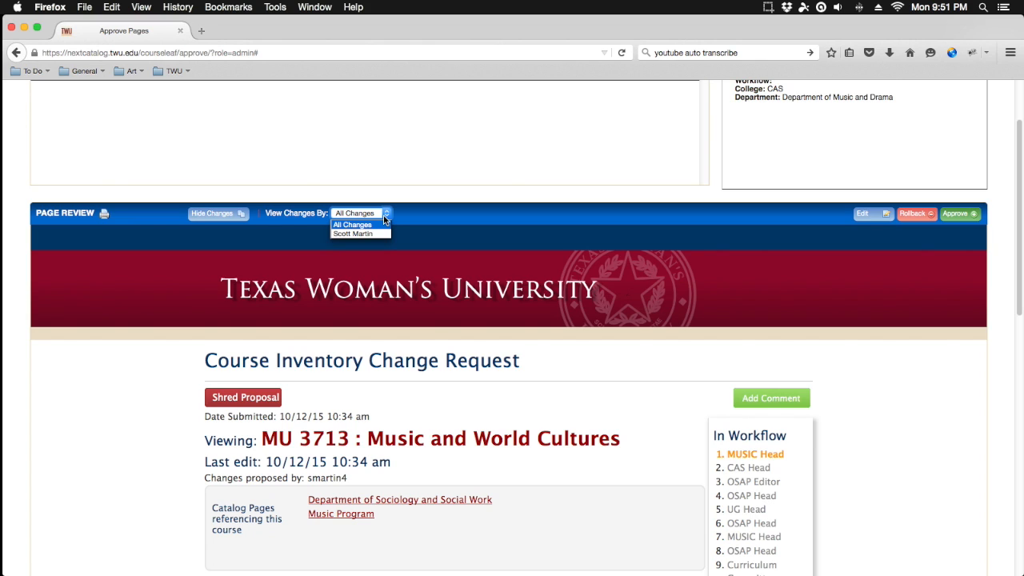
left_click(493, 249)
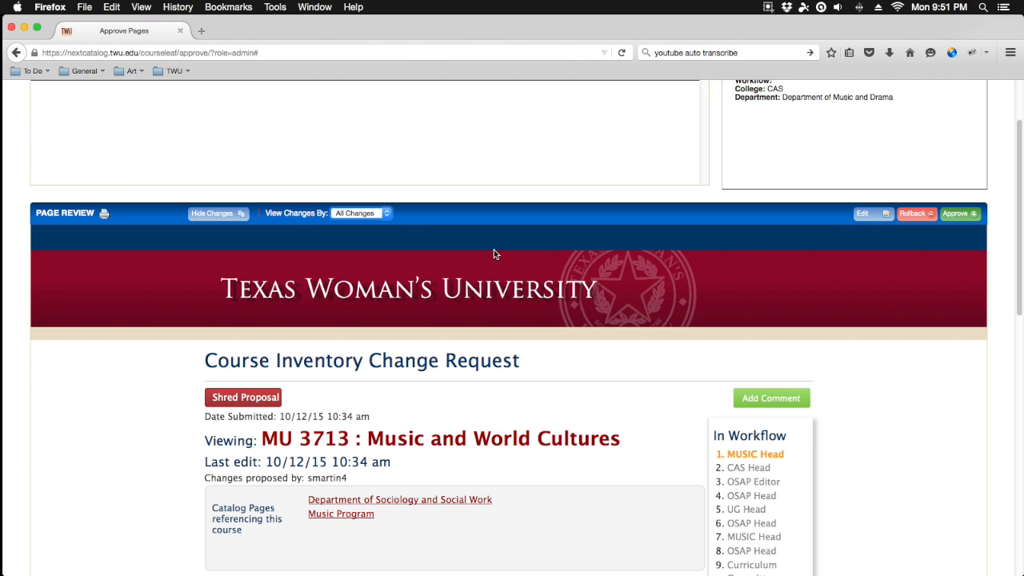
scroll(471, 297, "down", 1)
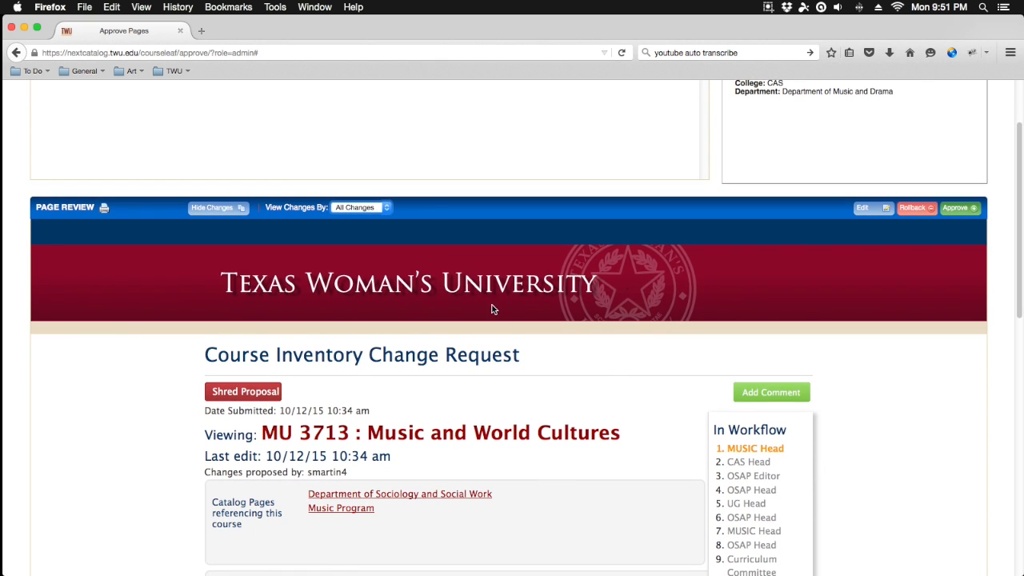
scroll(610, 373, "down", 5)
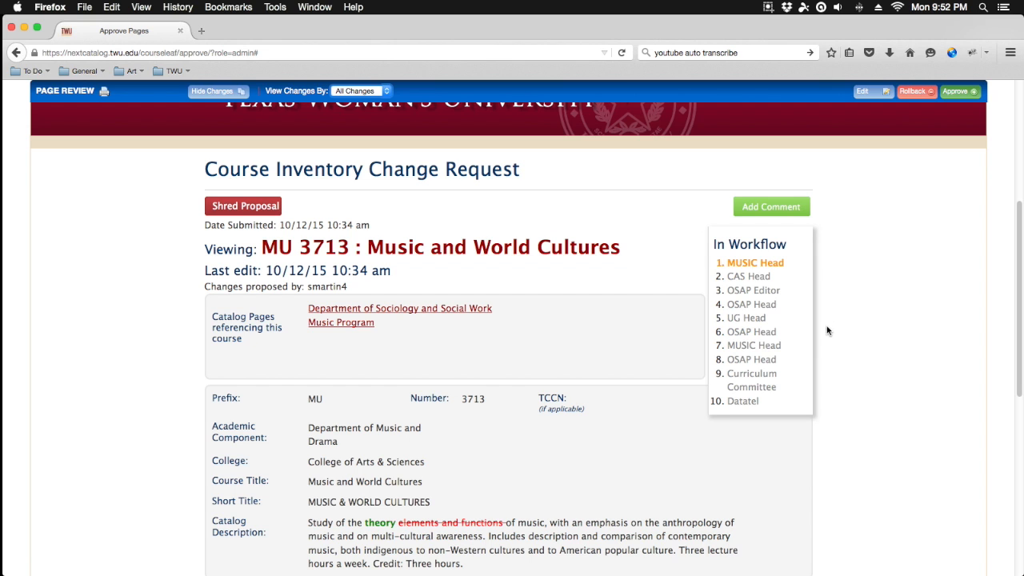
Open the MU 3713 record for editing and change the catalog description's opening to "In-depth study"
scroll(831, 320, "up", 4)
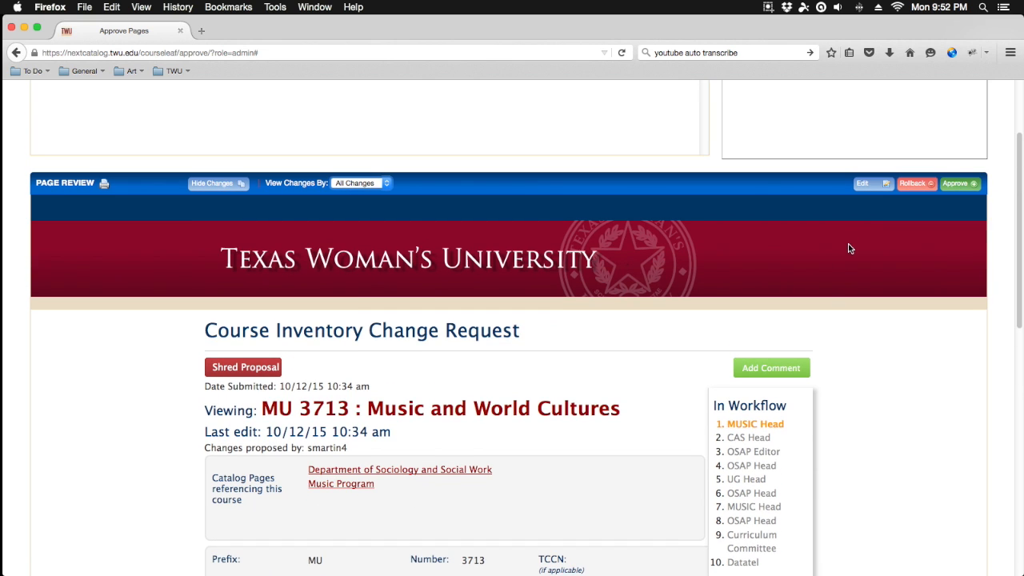
left_click(868, 185)
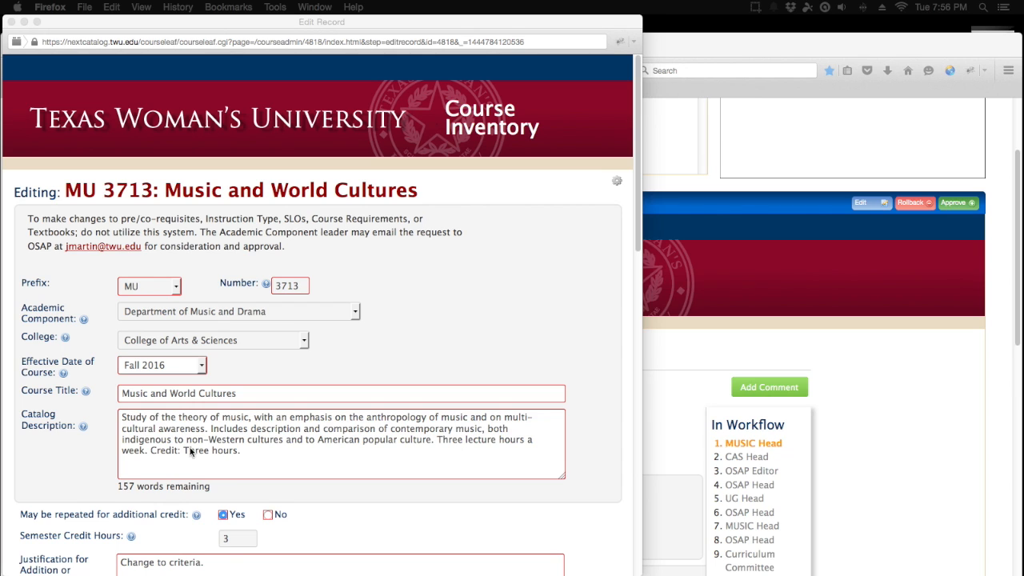
left_click(146, 417)
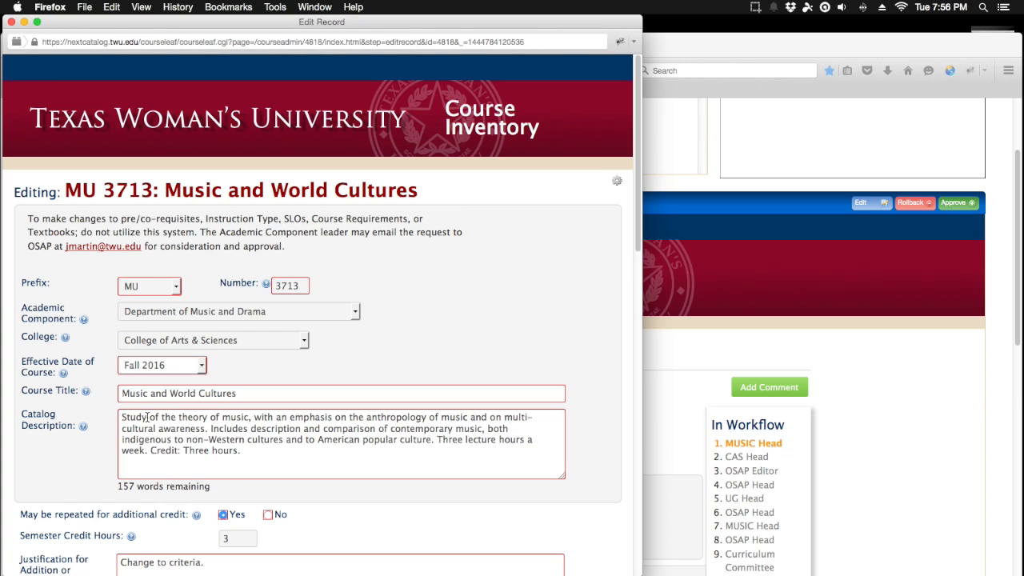
left_click(126, 418)
key("BackSpace")
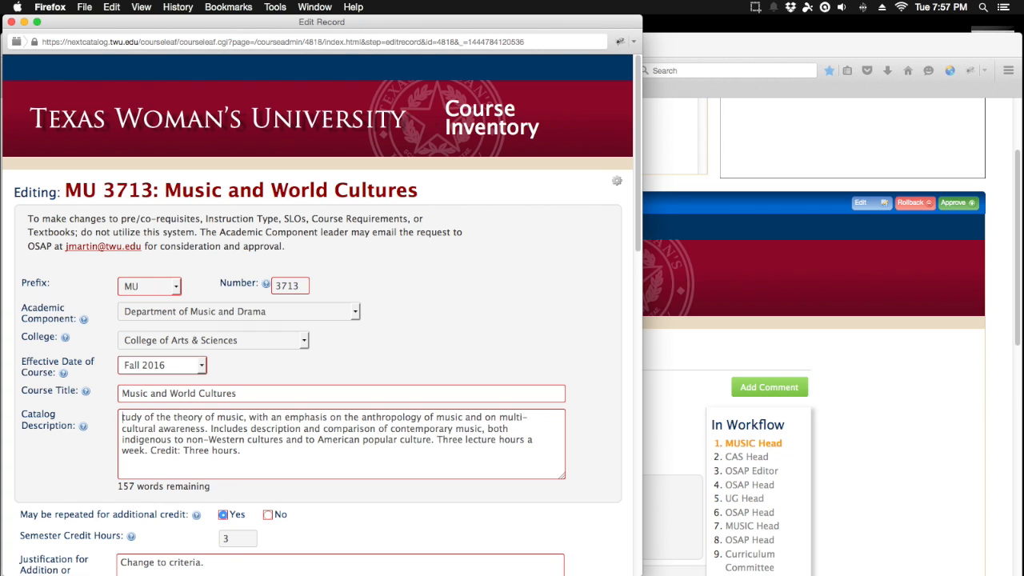
type("In-dep")
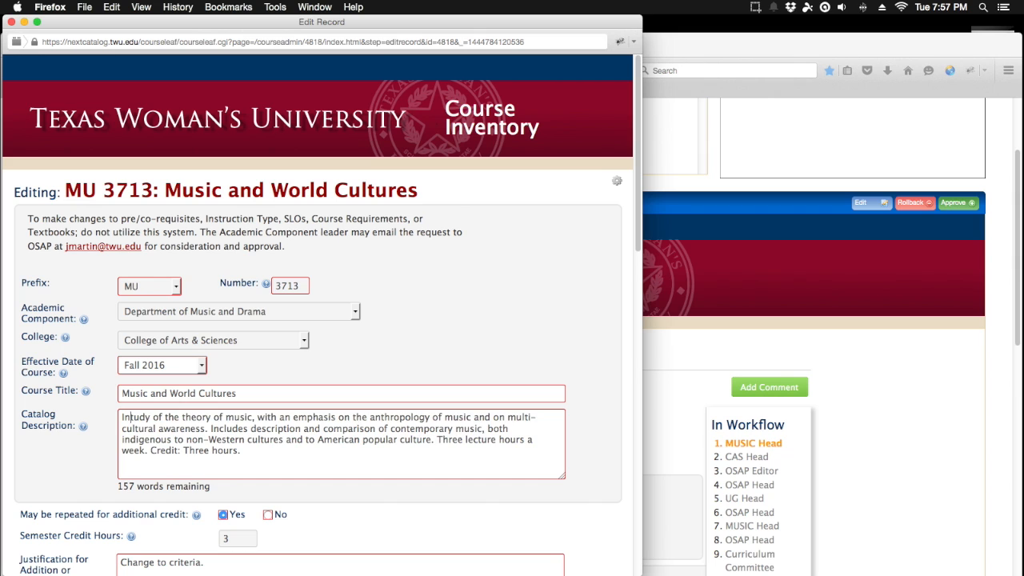
type("th st")
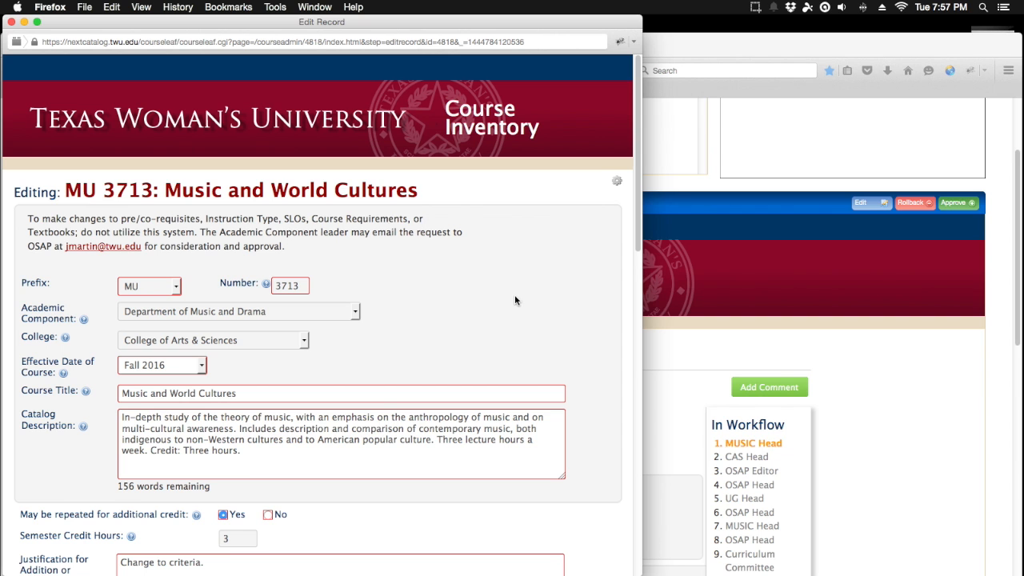
Set the course's lab fee to $12
scroll(480, 331, "down", 3)
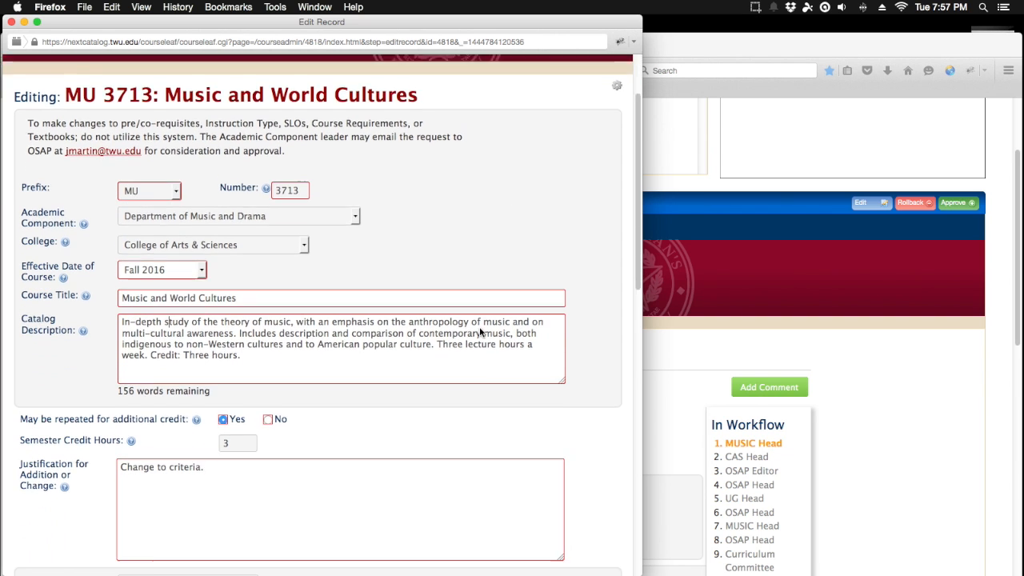
scroll(479, 327, "down", 11)
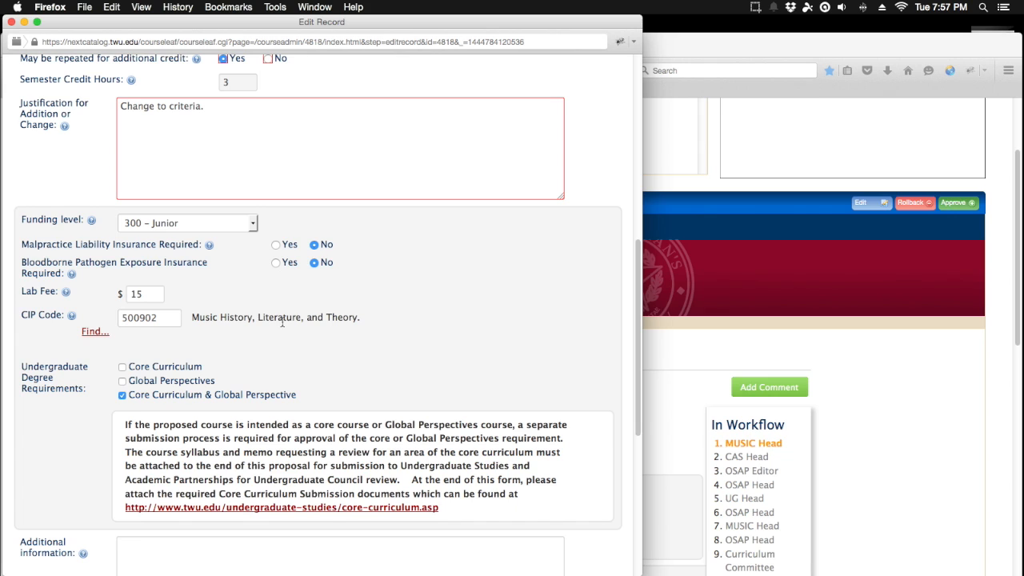
left_click_drag(145, 296, 120, 294)
type("12")
Enter the course reviewer comment "Is the primary type of instructin correct?"
left_click_drag(633, 267, 641, 403)
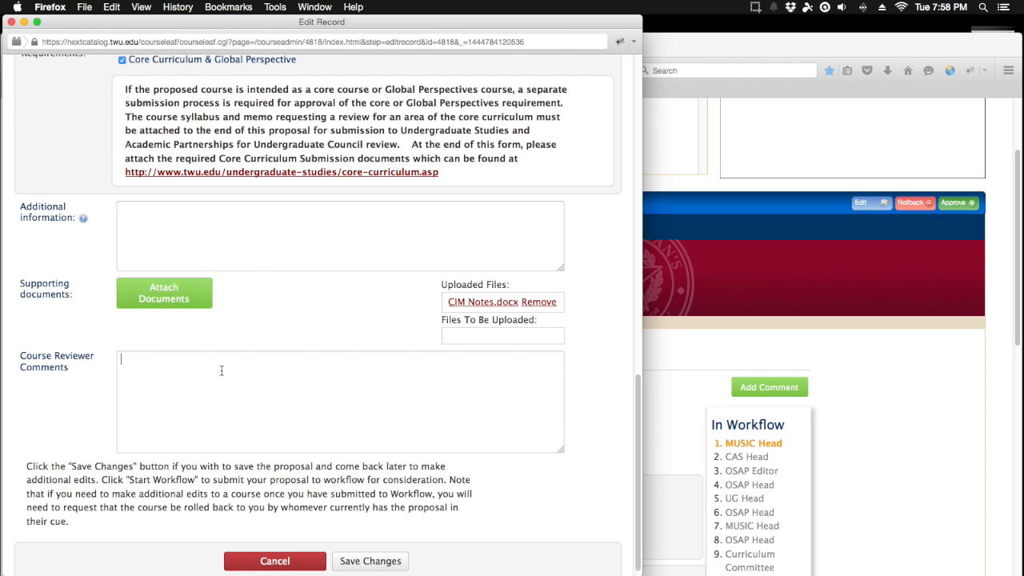
type("Is the primary type of instructin correct?")
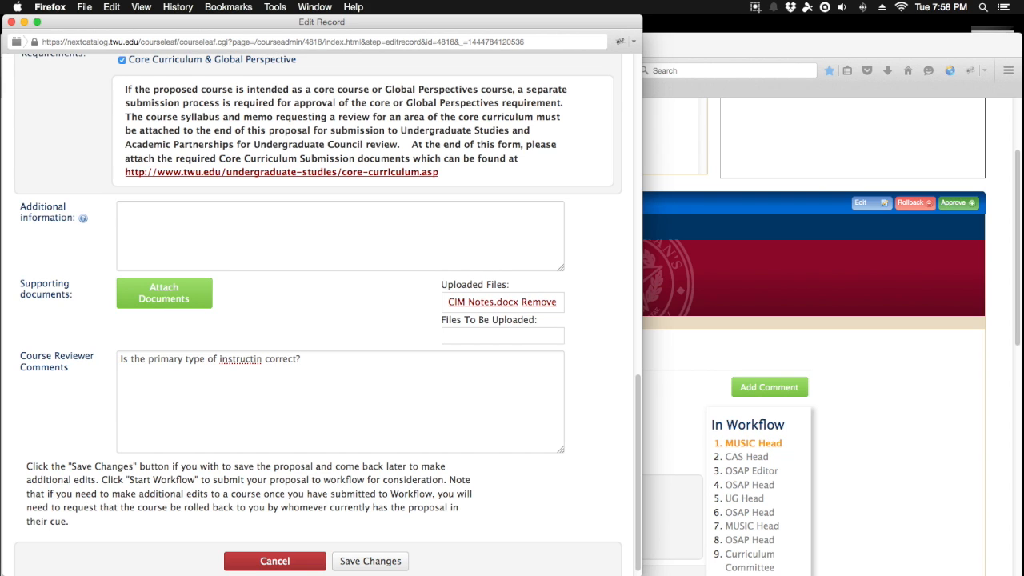
Correct "instructin" to "instruction" in the reviewer comment, sign it "- Administrator Name", and save the MU 3713 record
right_click(253, 359)
left_click(290, 123)
type("-")
type("Administrato")
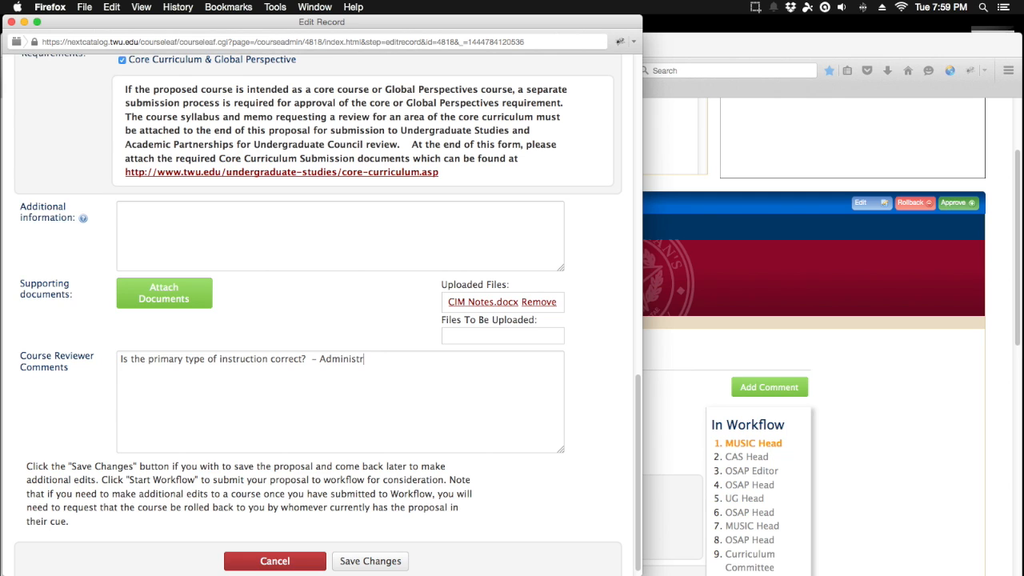
type("r Name")
left_click(370, 563)
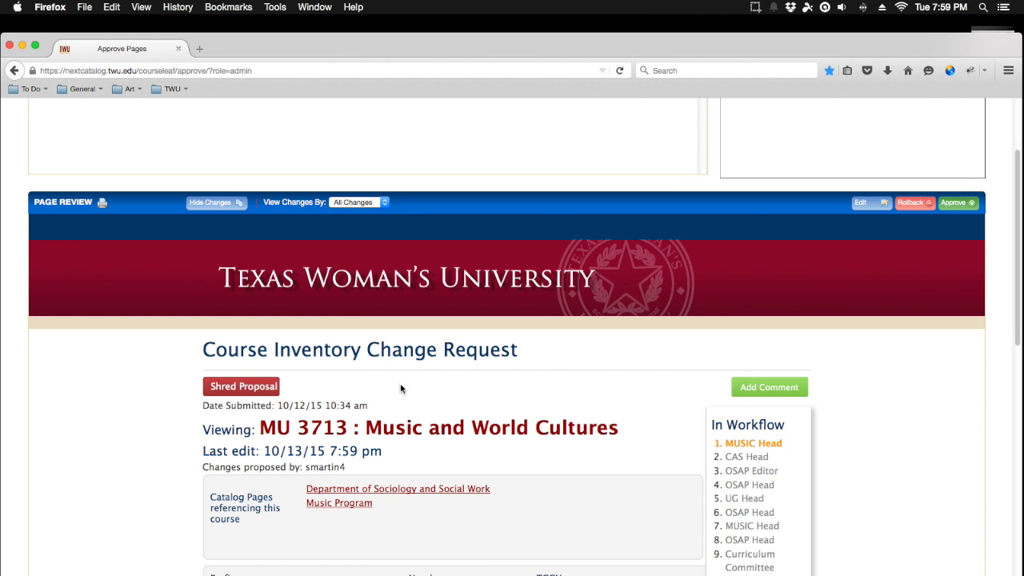
Roll the MU 3713 proposal back to its author with the reason "The course description needs significant work."
scroll(509, 294, "up", 2)
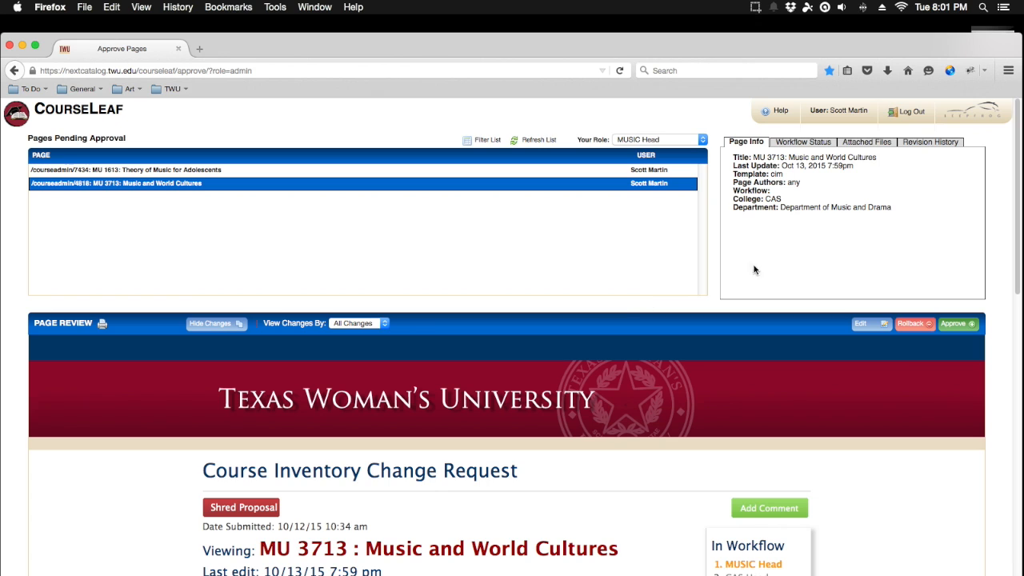
left_click(916, 324)
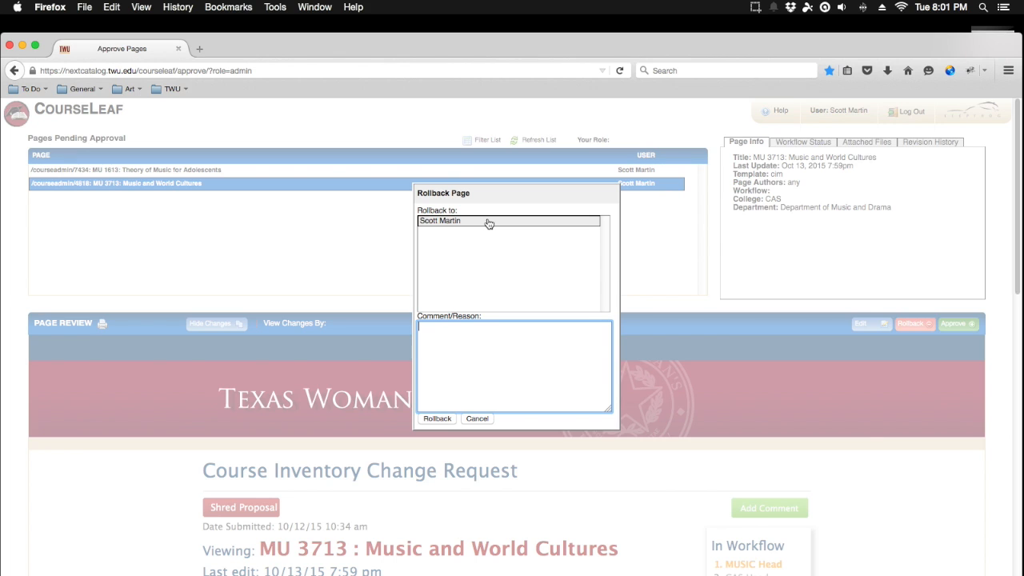
left_click(488, 343)
type("The")
type("c")
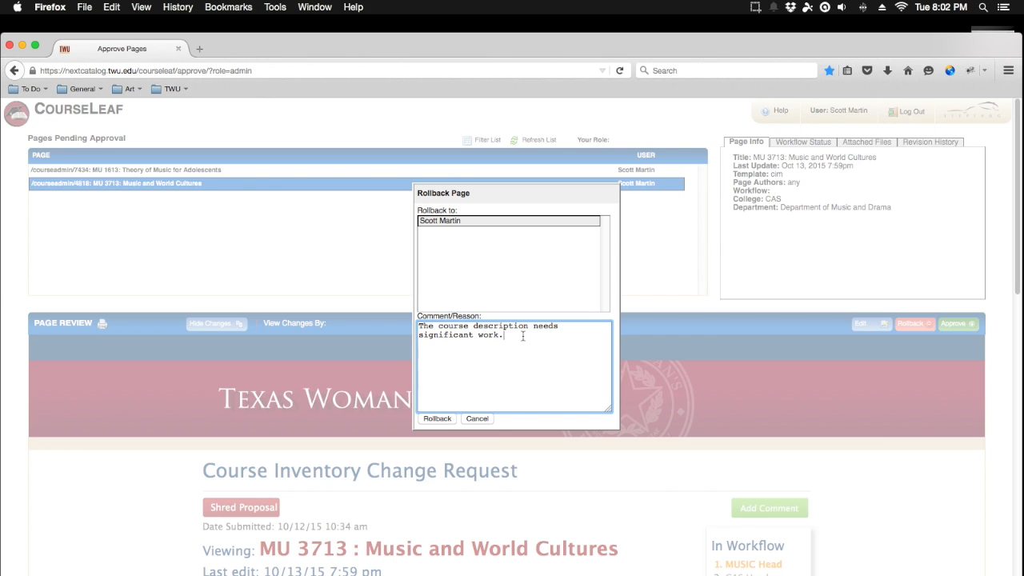
left_click(443, 422)
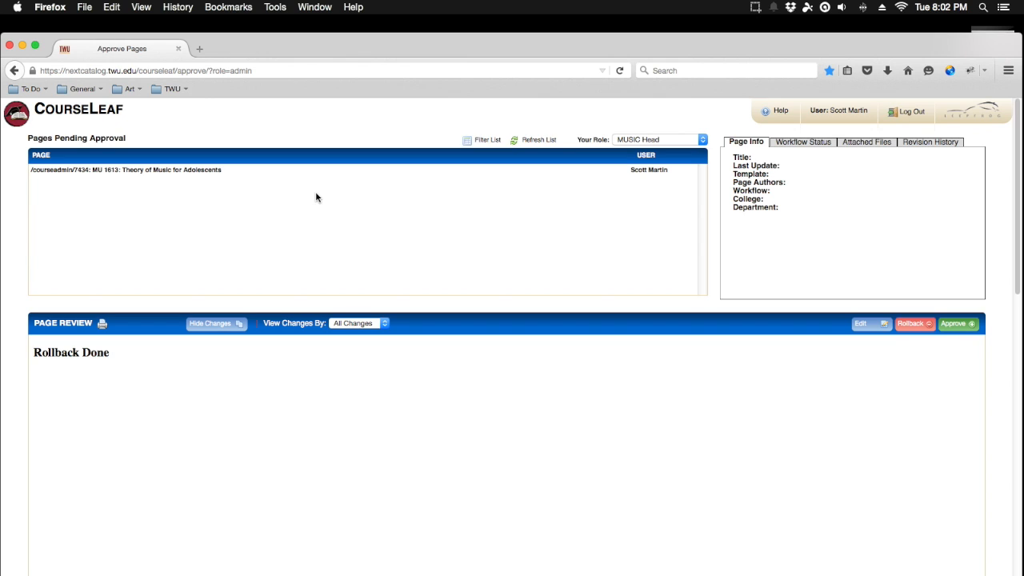
Open the pending MU 1613 Theory of Music for Adolescents proposal and review its course details through the degree requirements
left_click(286, 174)
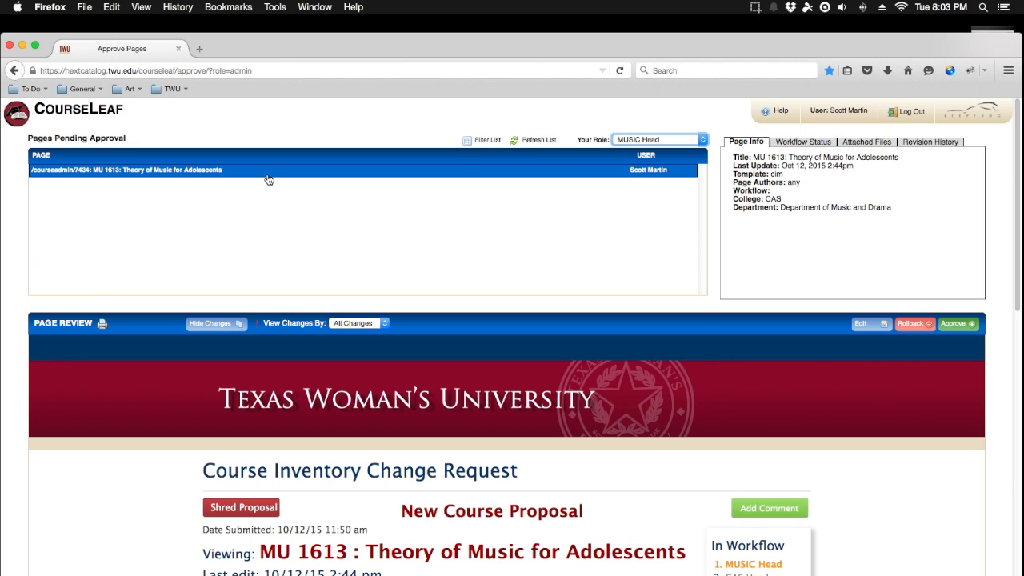
scroll(276, 204, "down", 1)
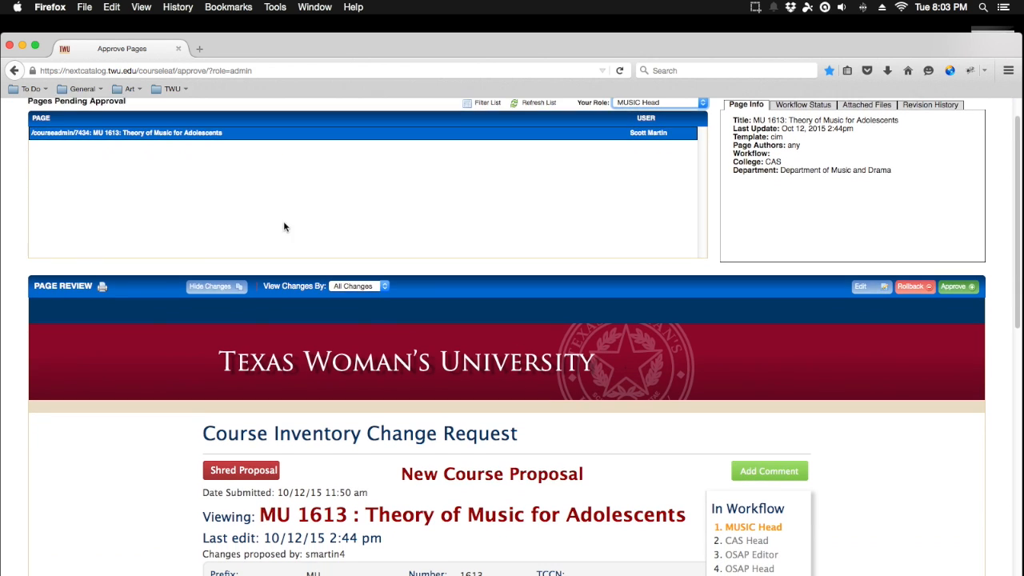
scroll(374, 286, "down", 4)
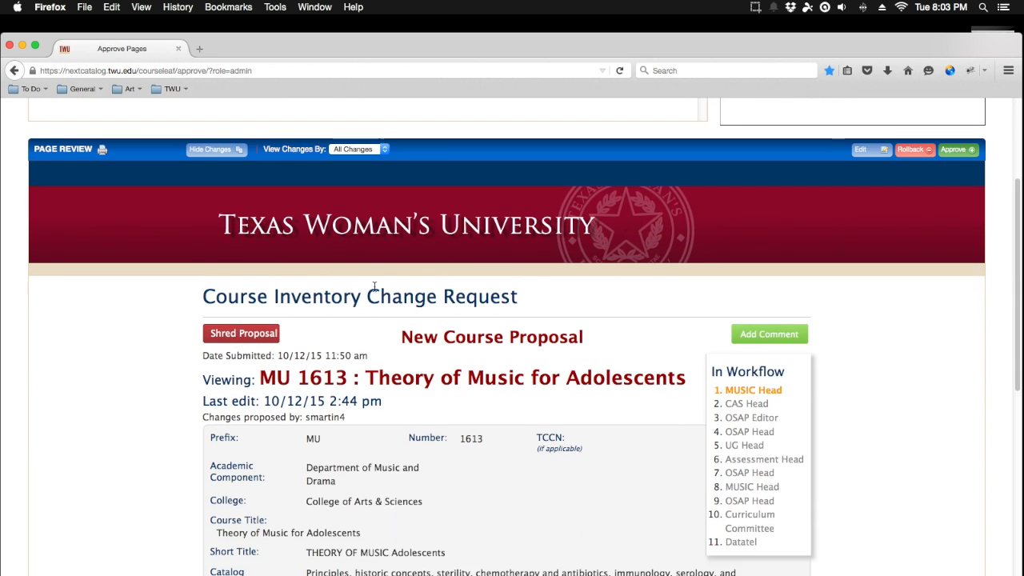
scroll(373, 285, "down", 8)
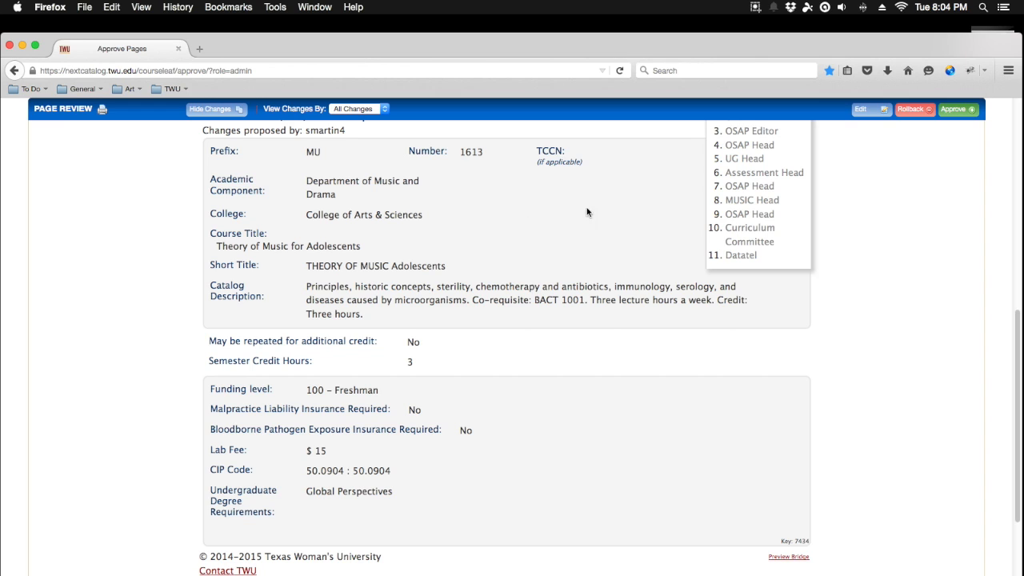
Open the MU 1613 record for editing, check the comment fields for learning outcomes and course requirements, and save the record
left_click(871, 113)
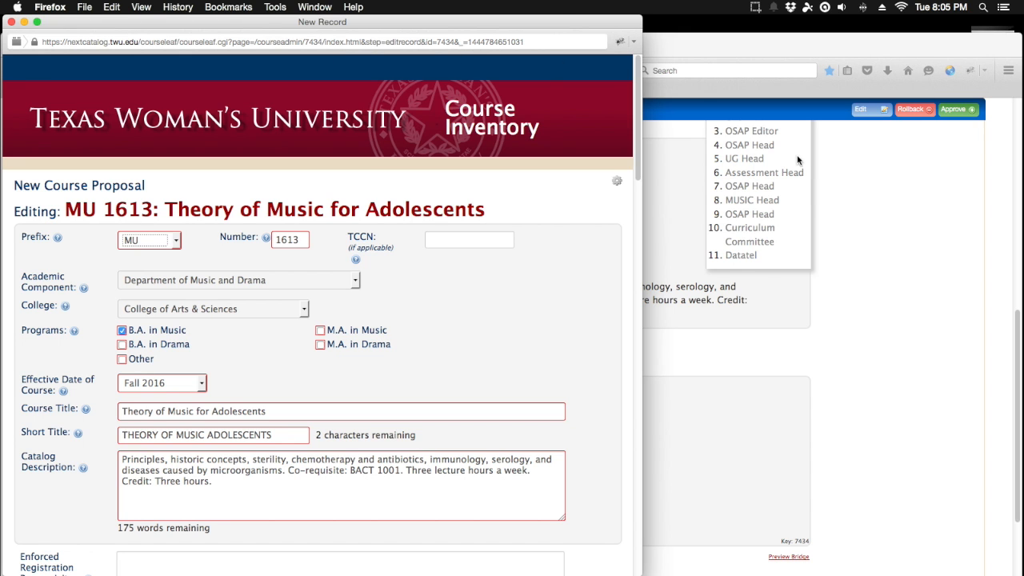
scroll(503, 254, "down", 10)
scroll(503, 254, "down", 20)
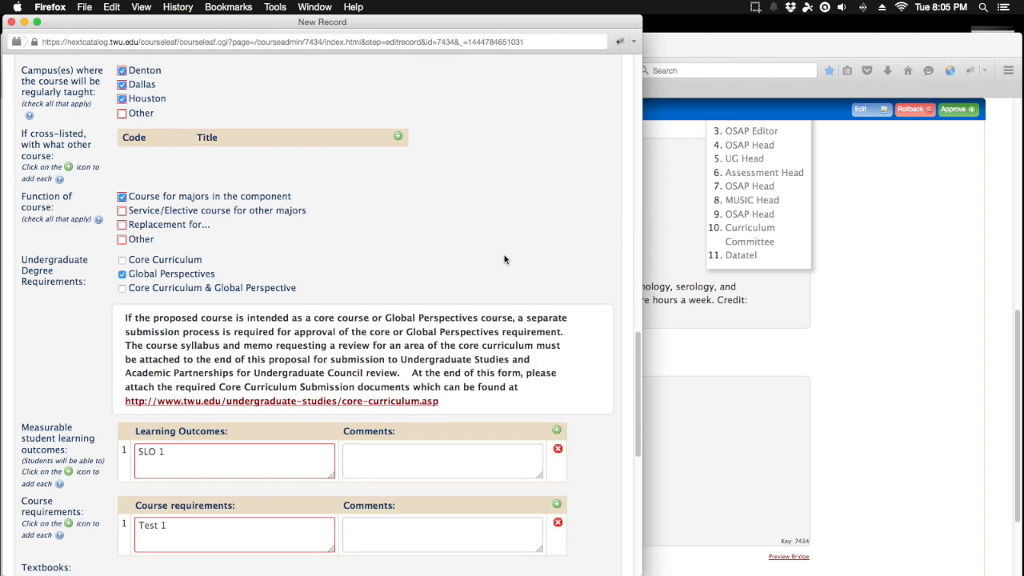
scroll(504, 259, "down", 4)
left_click(431, 328)
left_click(391, 413)
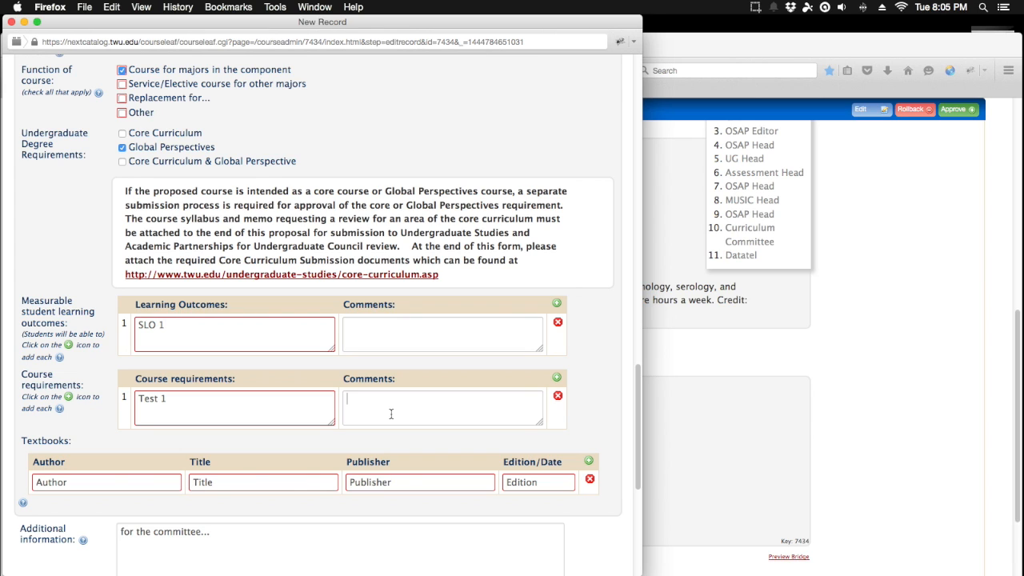
scroll(389, 414, "down", 8)
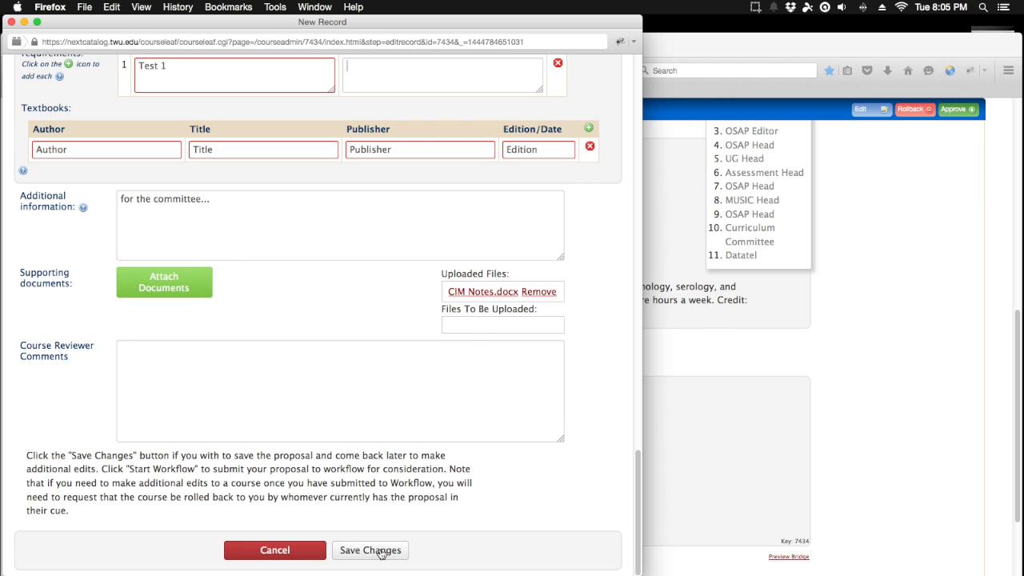
left_click(381, 552)
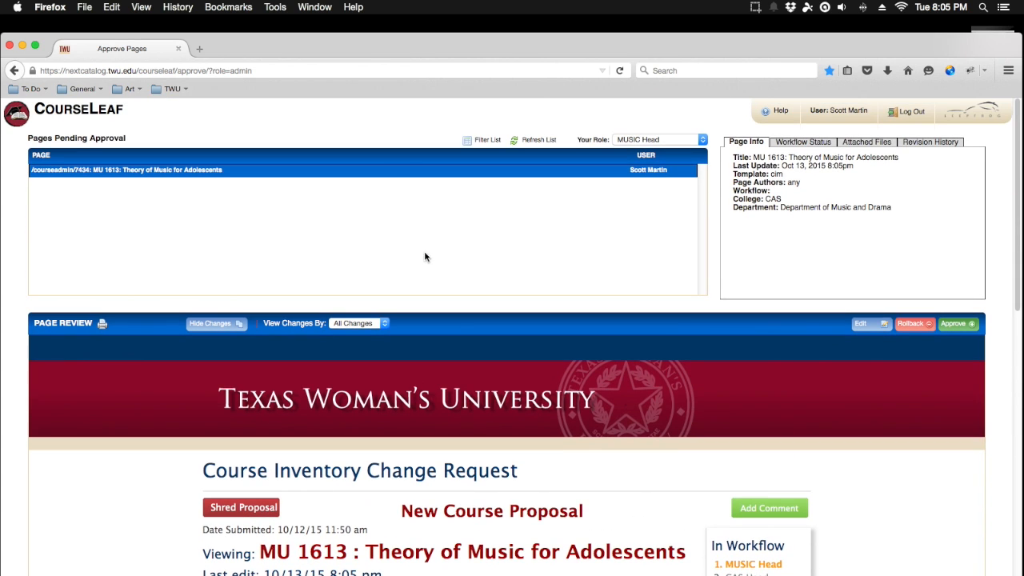
Shred the MU 1613 Theory of Music for Adolescents proposal and return to the list of pages pending approval
left_click(391, 173)
scroll(588, 248, "down", 3)
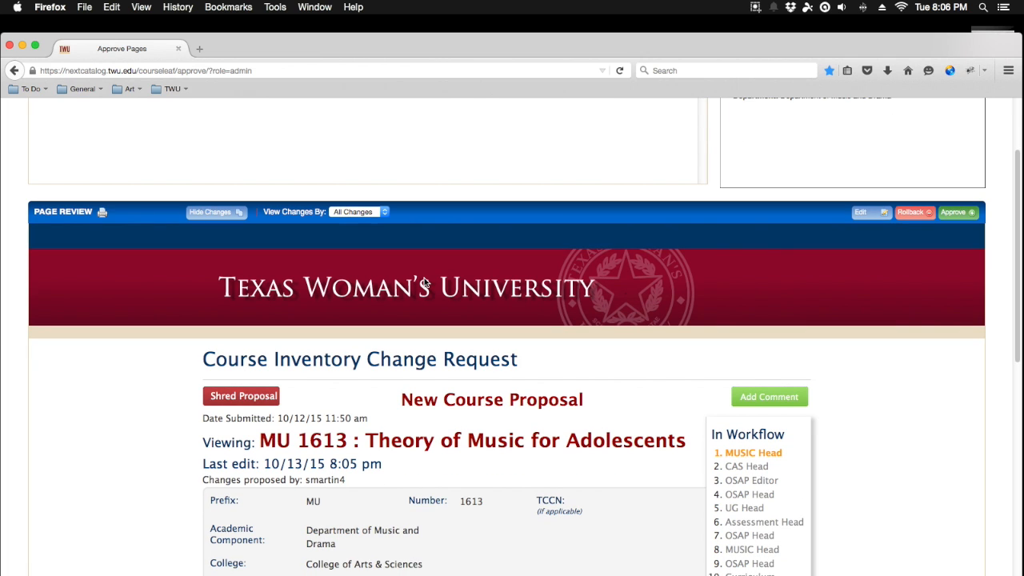
left_click(250, 400)
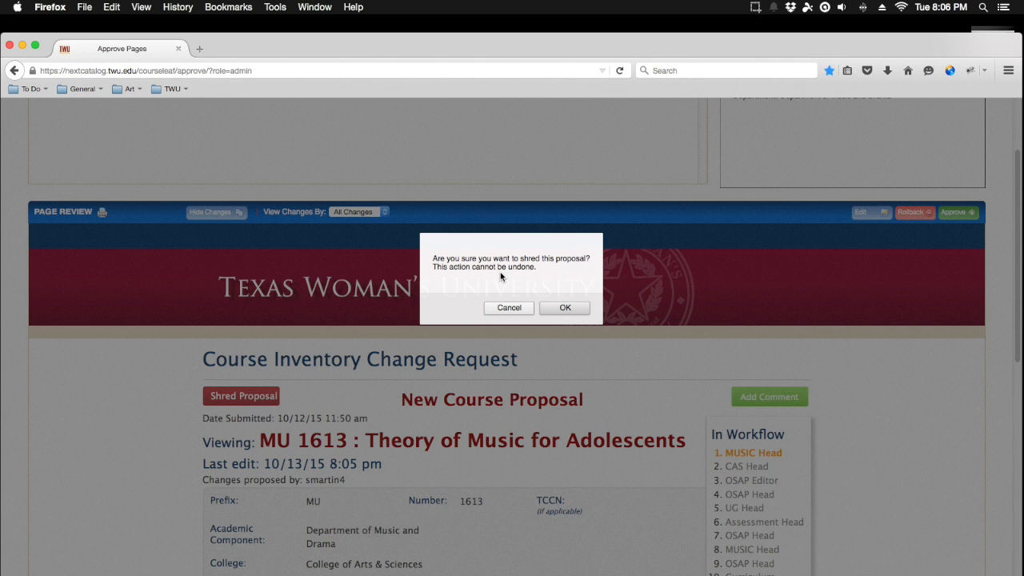
left_click(564, 310)
scroll(537, 309, "up", 3)
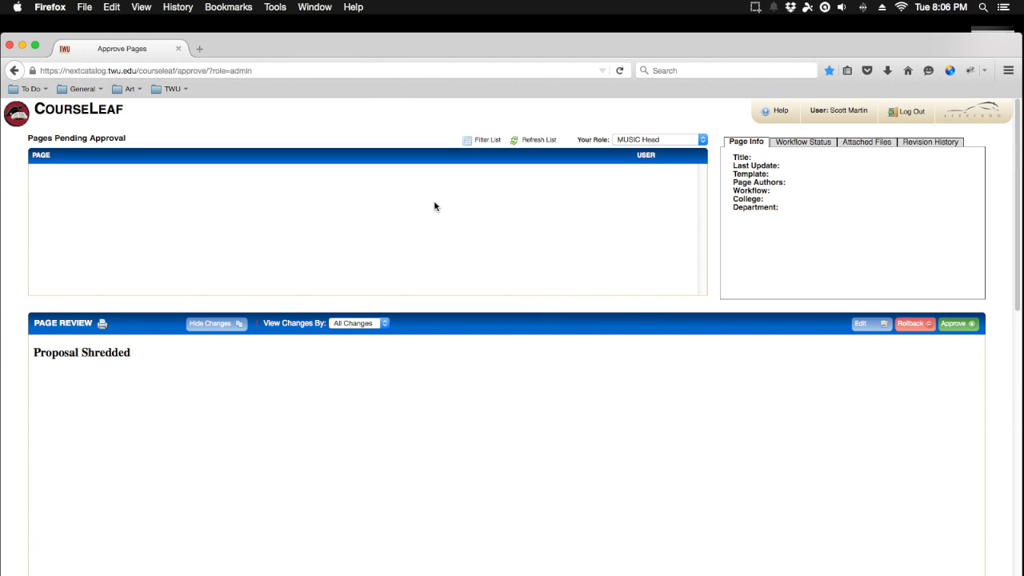